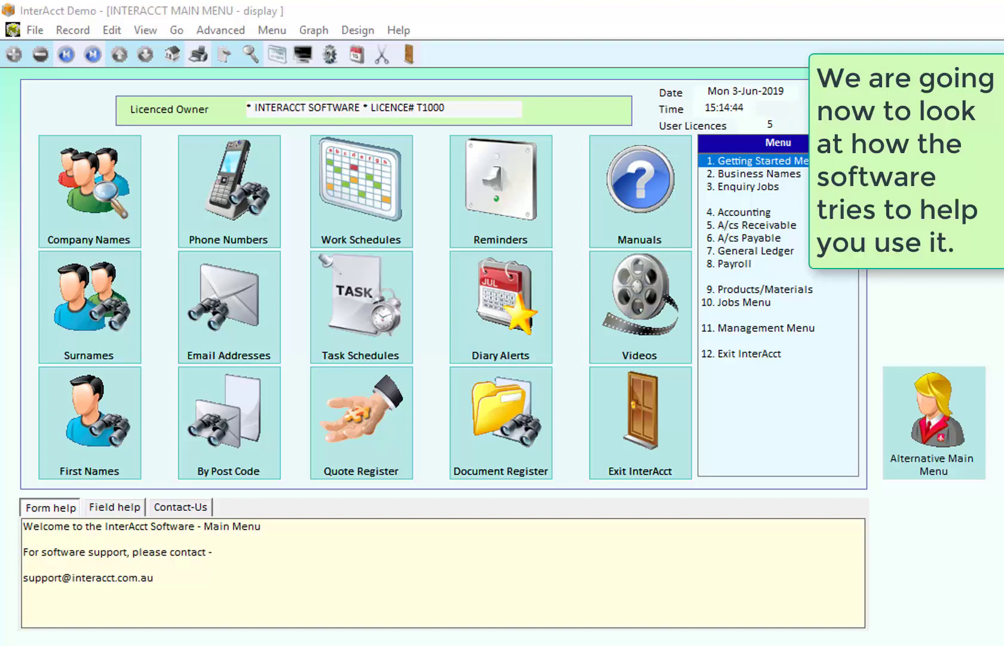
Step: Go to Products/Materials > Auto Purchasing > 2. Create : Auto Purchase Orders to raise purchase orders
{"action": "left_click", "coordinate": [760, 289]}
{"action": "key", "text": "Return"}
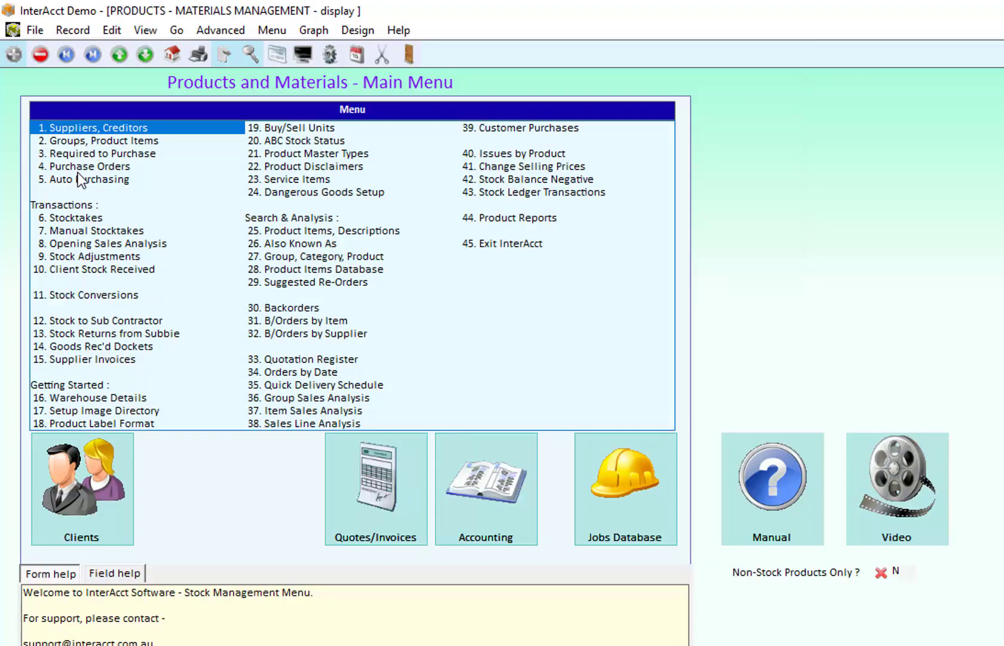
{"action": "double_click", "coordinate": [81, 181]}
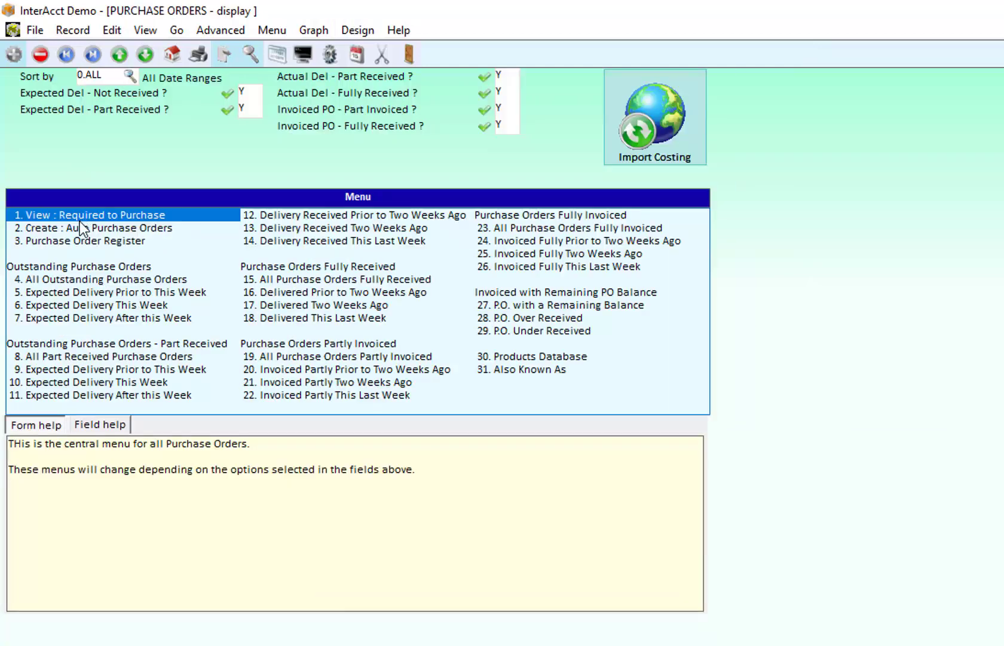
{"action": "double_click", "coordinate": [87, 229]}
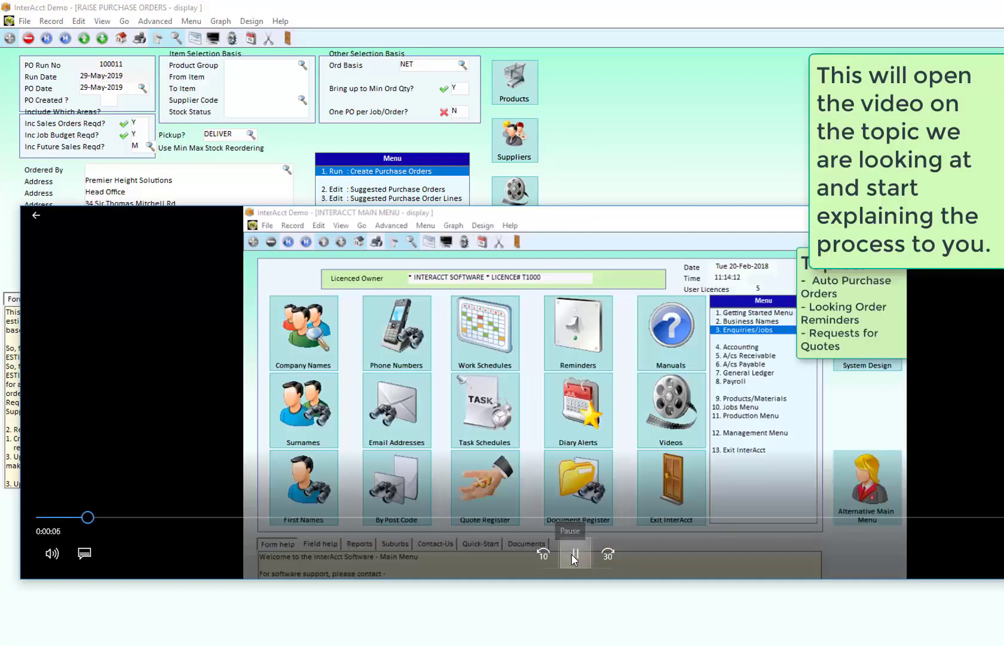
{"action": "left_click", "coordinate": [574, 554]}
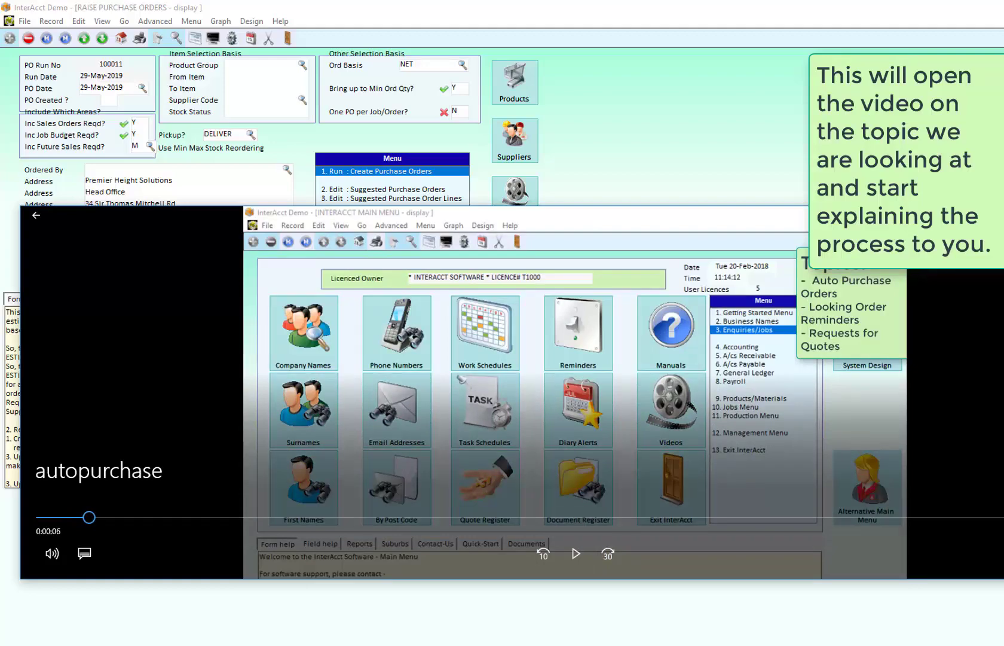
{"action": "key", "text": "Escape"}
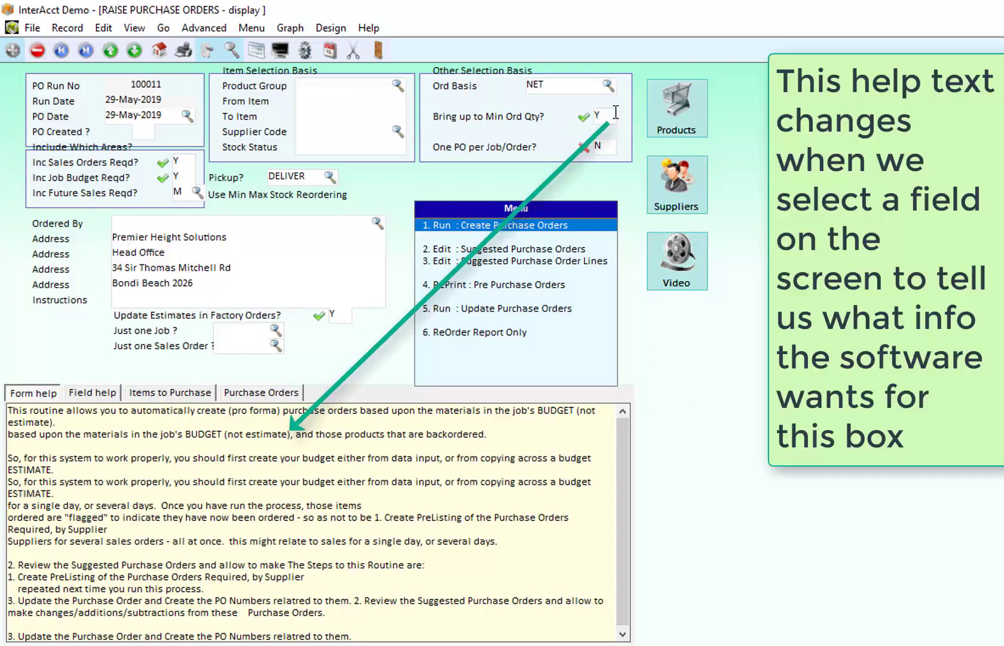
Step: Show the Field help for Bring up to Min Ord Qty, then return to the main menu
{"action": "left_click", "coordinate": [614, 112]}
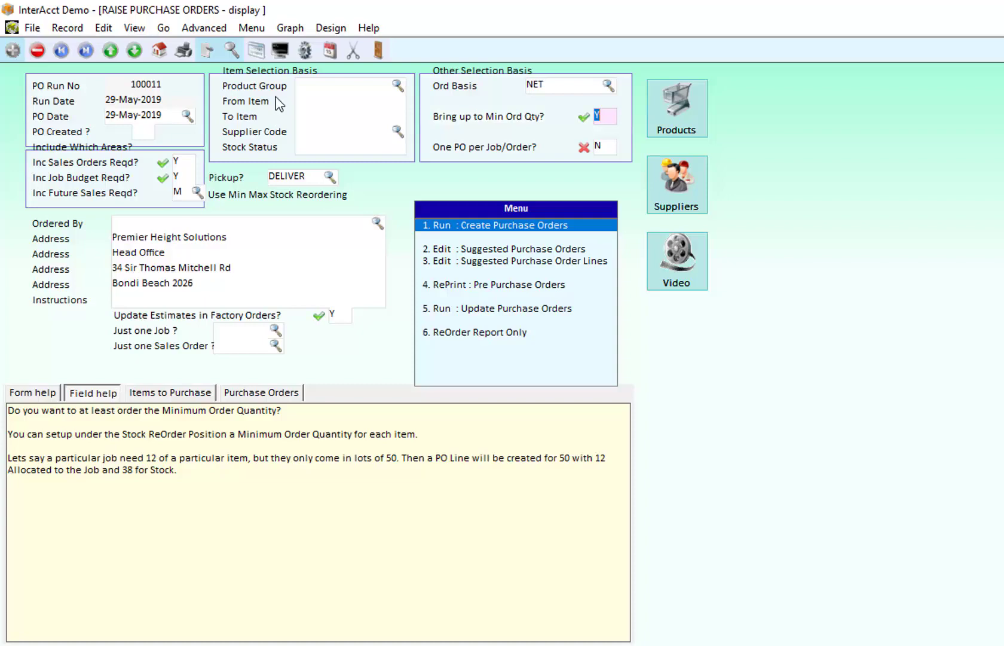
{"action": "left_click", "coordinate": [160, 50]}
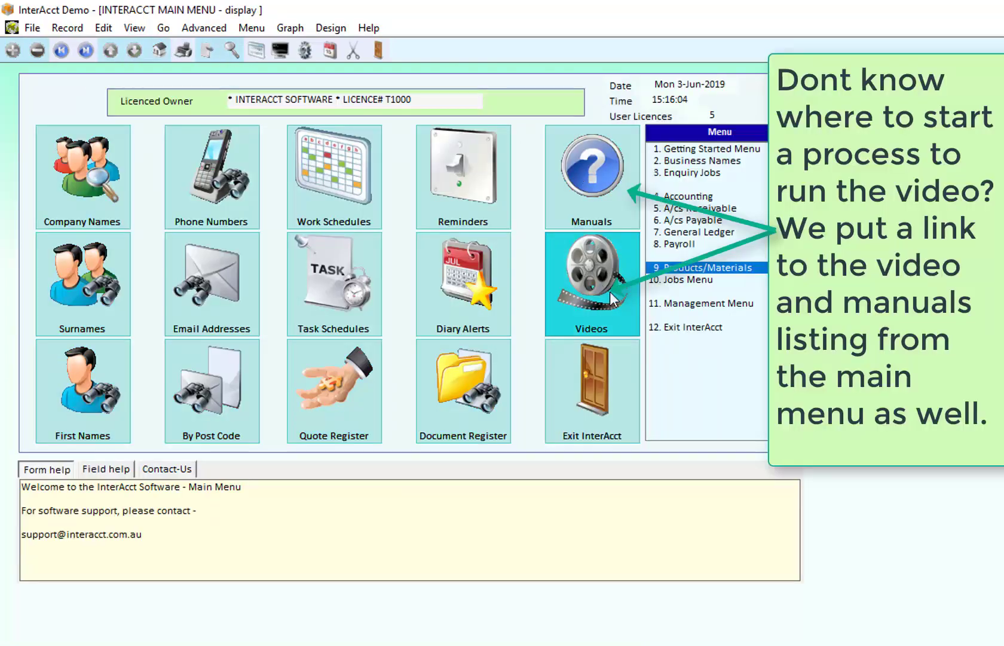
Step: Show the Demonstration Videos list of 83 training videos
{"action": "left_click", "coordinate": [585, 267]}
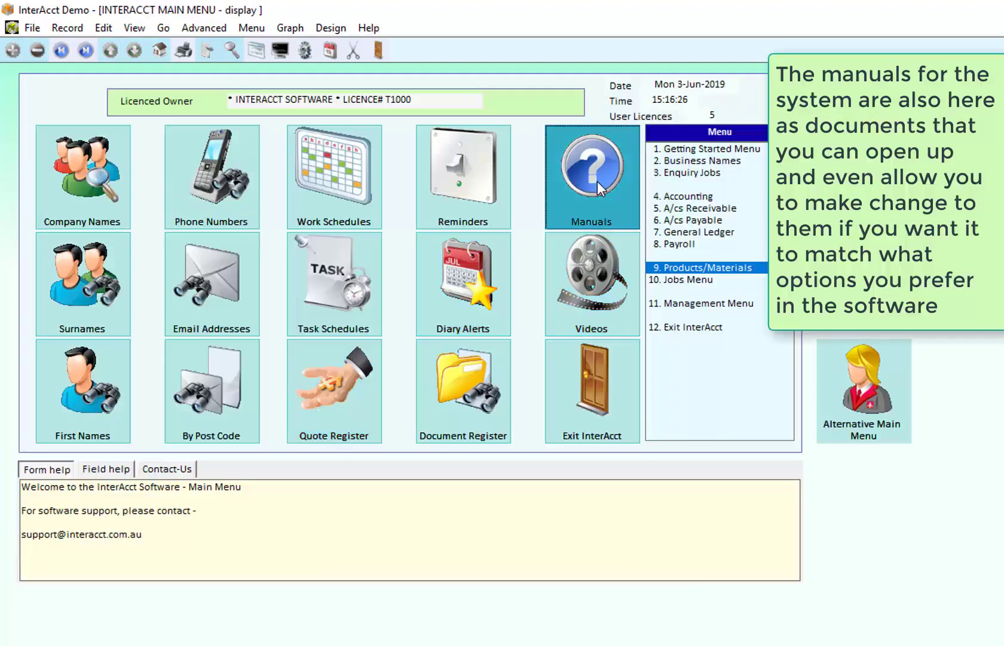
Step: Browse the list of 52 manuals, then go back to the main menu
{"action": "left_click", "coordinate": [597, 181]}
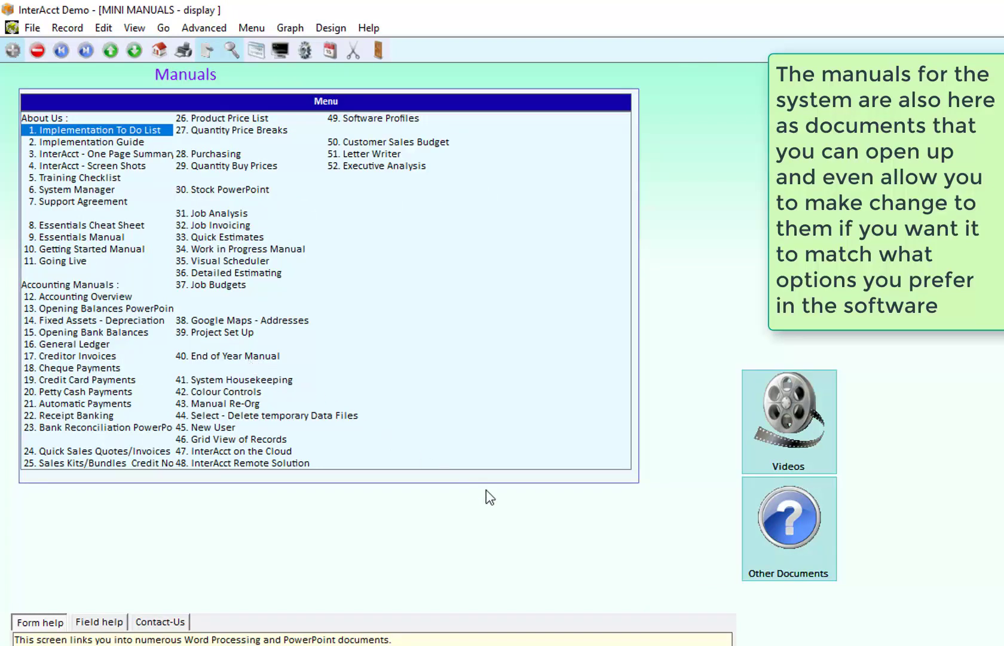
{"action": "key", "text": "Escape"}
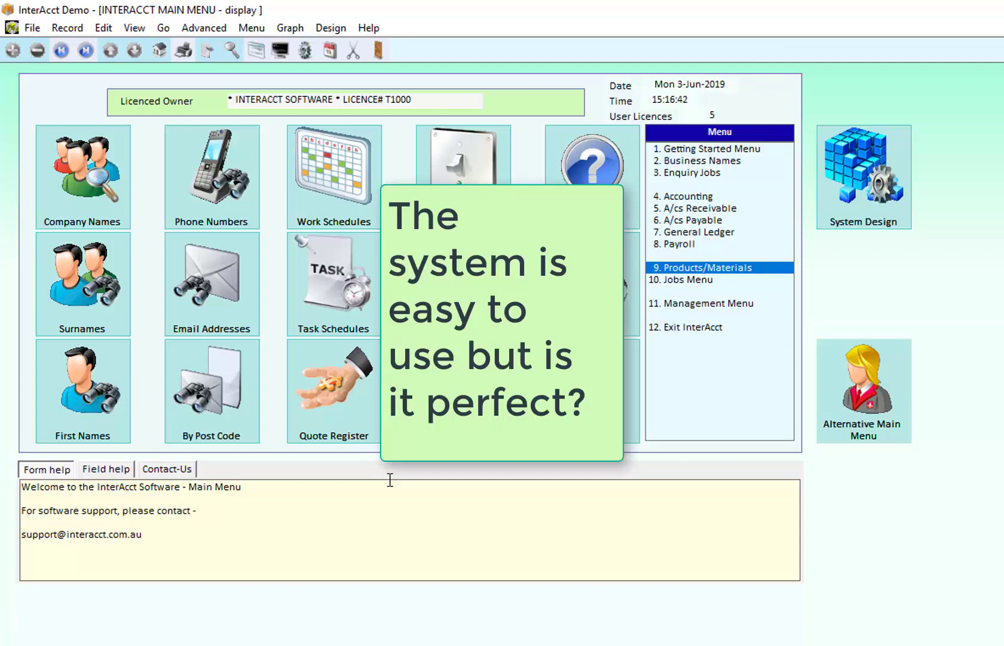
Step: Go to the first Business Names record and start a new Contact History activity
{"action": "left_click", "coordinate": [709, 159]}
{"action": "key", "text": "Return"}
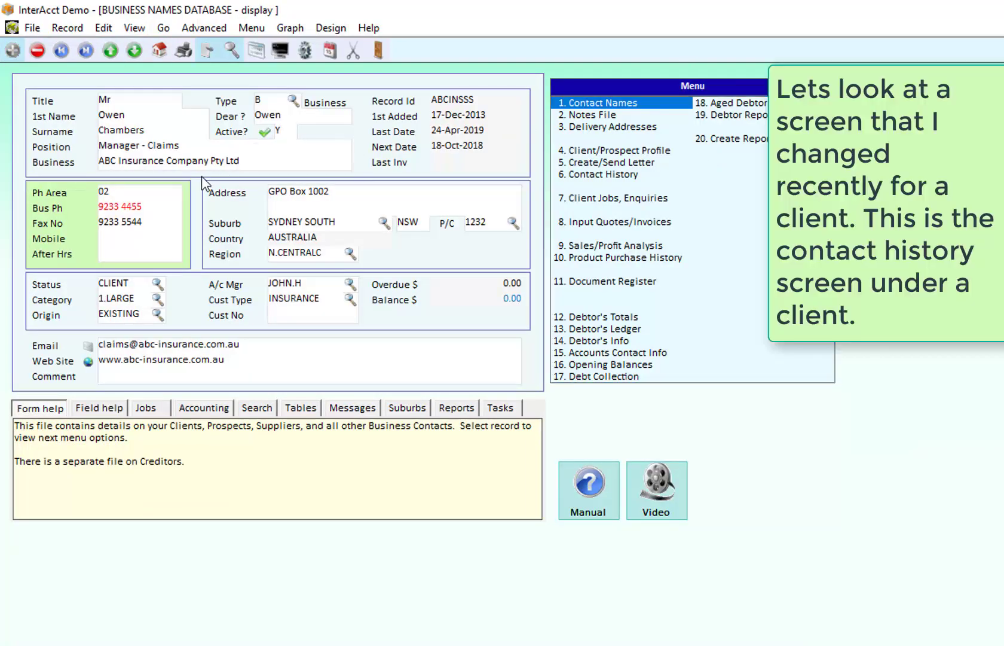
{"action": "left_click", "coordinate": [587, 174]}
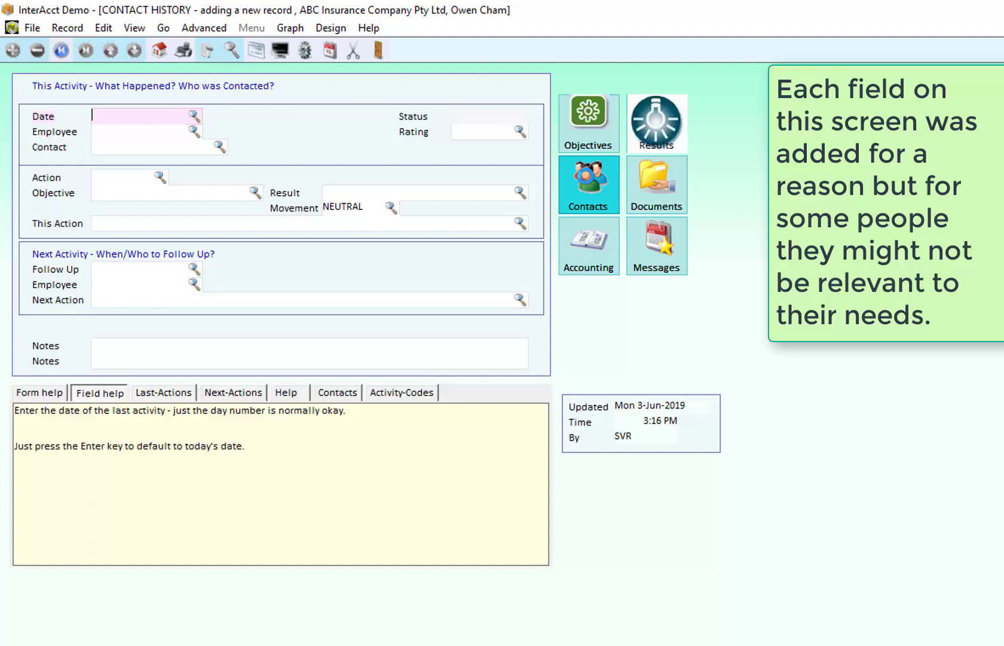
Step: Record today's Follow Up Call Made: Close Sale, Appointment Made, POSITIVE, claims manager, Get A New Quote
{"action": "key", "text": "Return"}
{"action": "key", "text": "Return"}
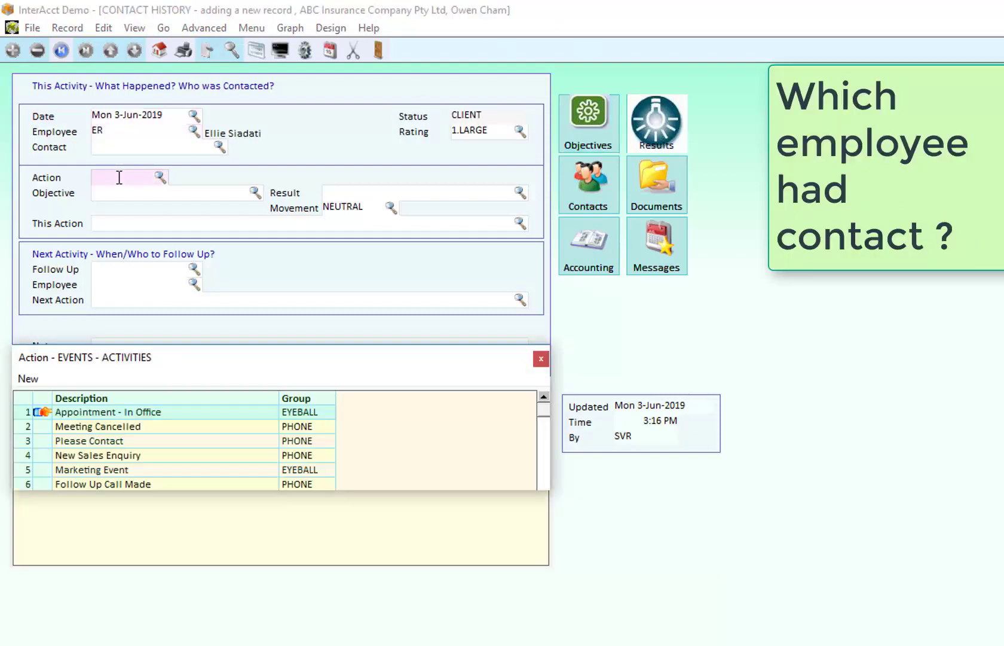
{"action": "left_click", "coordinate": [40, 484]}
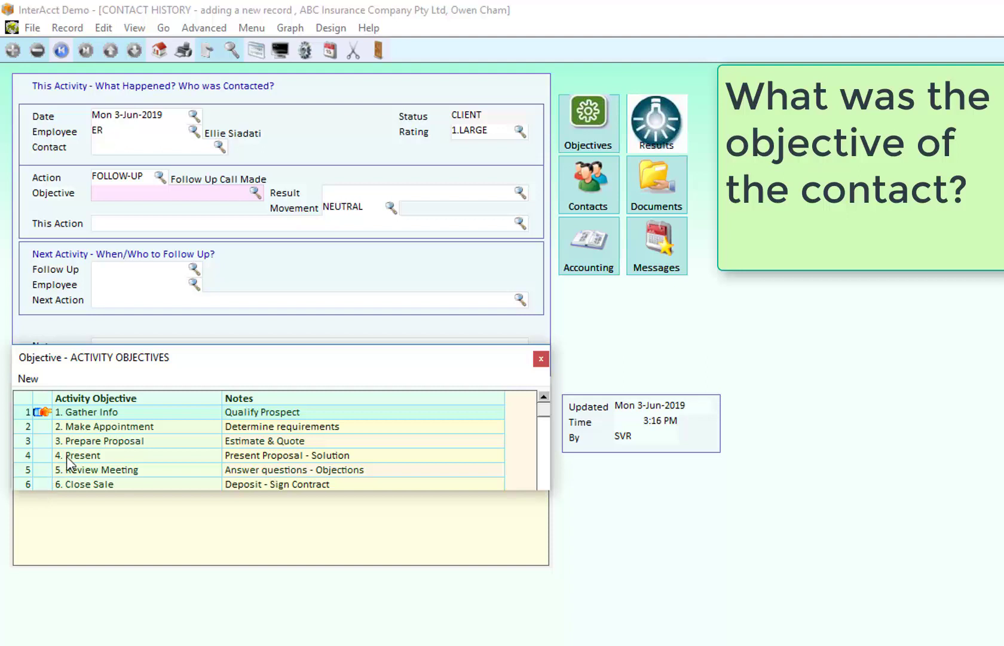
{"action": "left_click", "coordinate": [36, 482]}
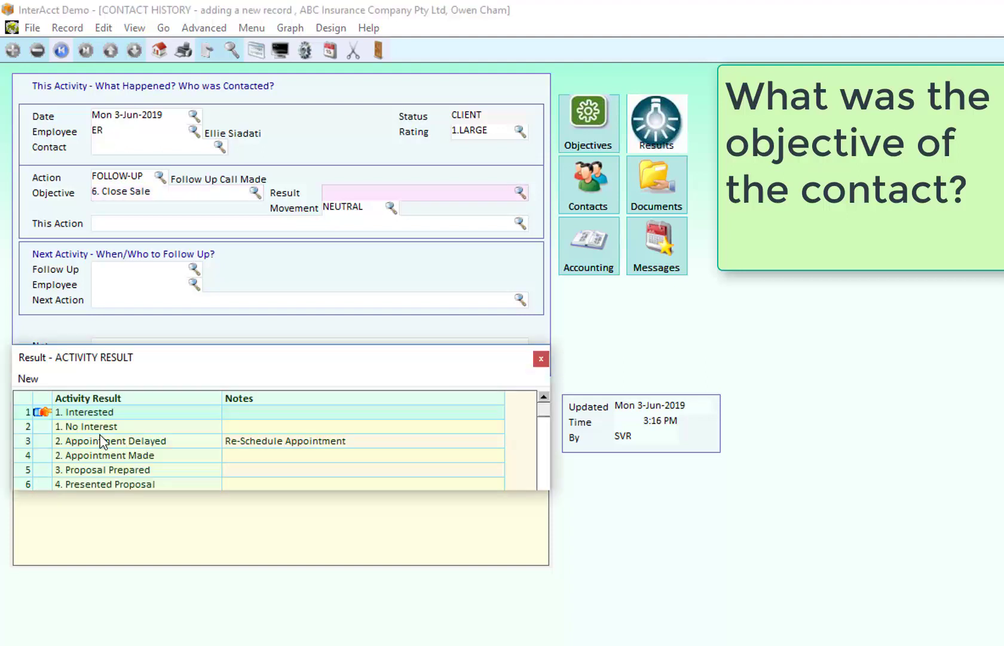
{"action": "left_click", "coordinate": [51, 460]}
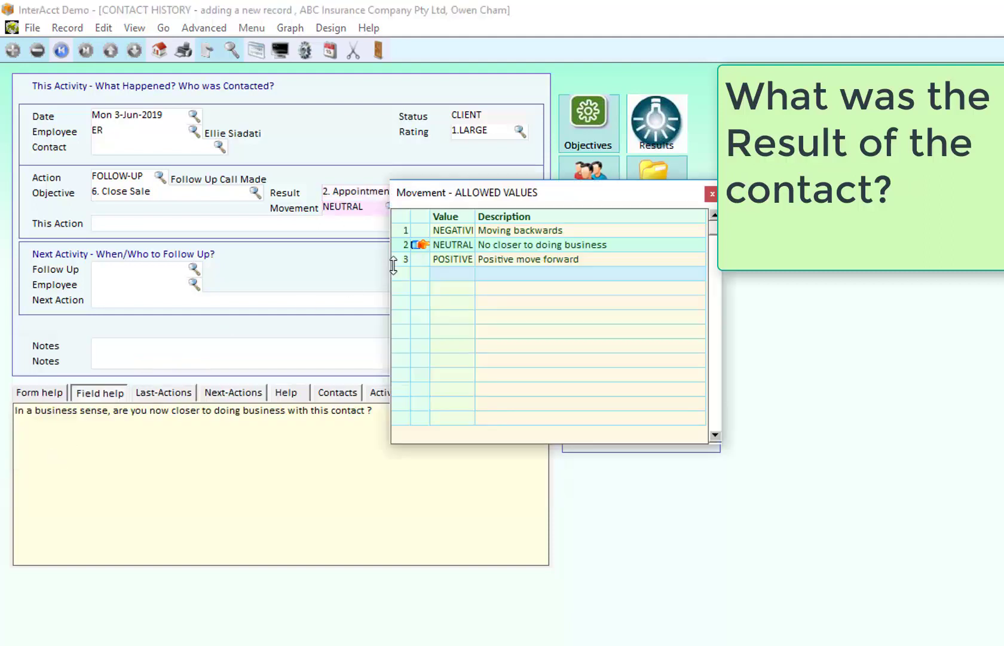
{"action": "left_click", "coordinate": [422, 261]}
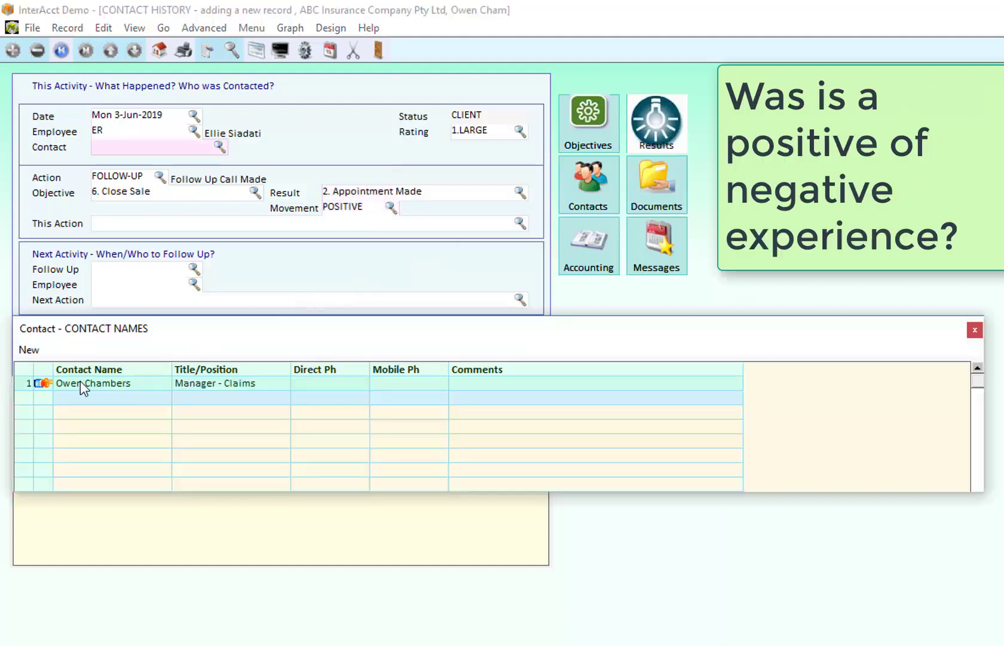
{"action": "left_click", "coordinate": [43, 383]}
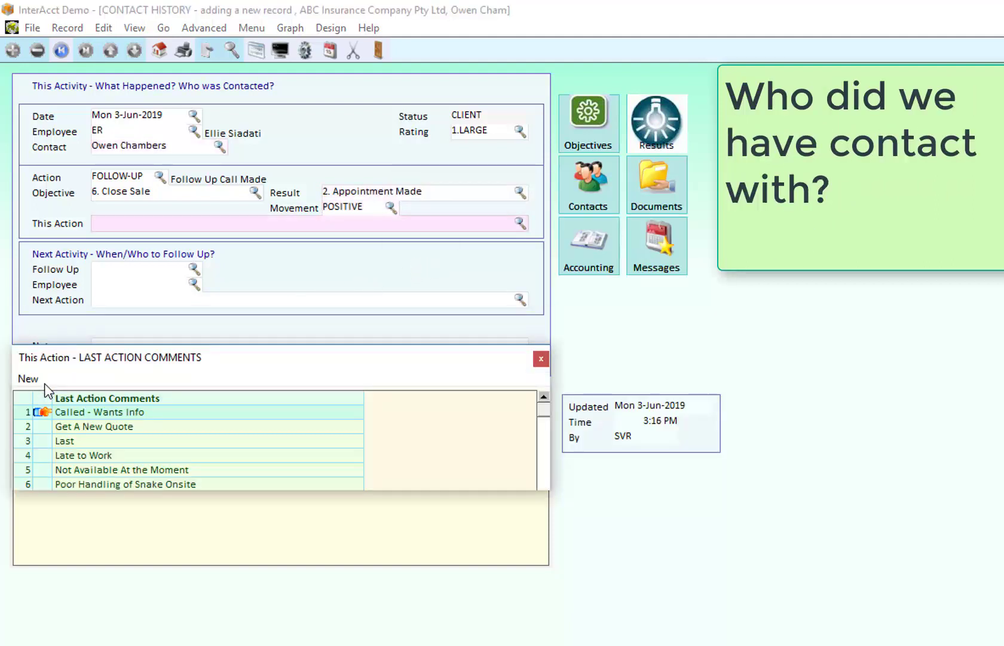
{"action": "left_click", "coordinate": [44, 428]}
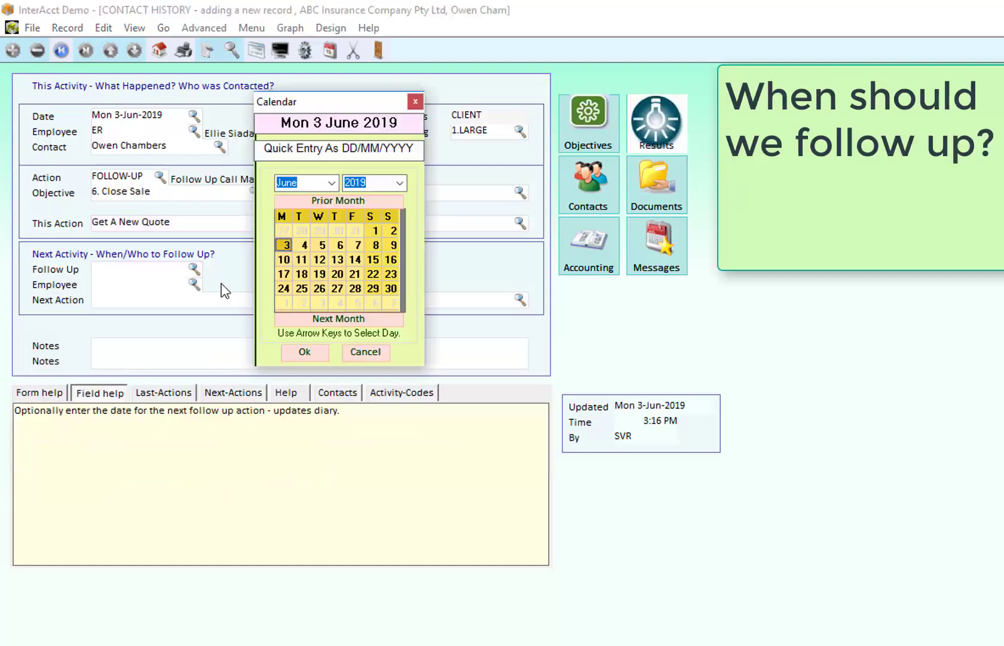
Step: Schedule a FOLLOW-UP on 18-Jun-2019 with Brochure Sent as next action, and save
{"action": "left_click", "coordinate": [303, 276]}
{"action": "left_click", "coordinate": [305, 351]}
{"action": "type", "text": "f"}
{"action": "key", "text": "Return"}
{"action": "key", "text": "Escape"}
{"action": "key", "text": "Return"}
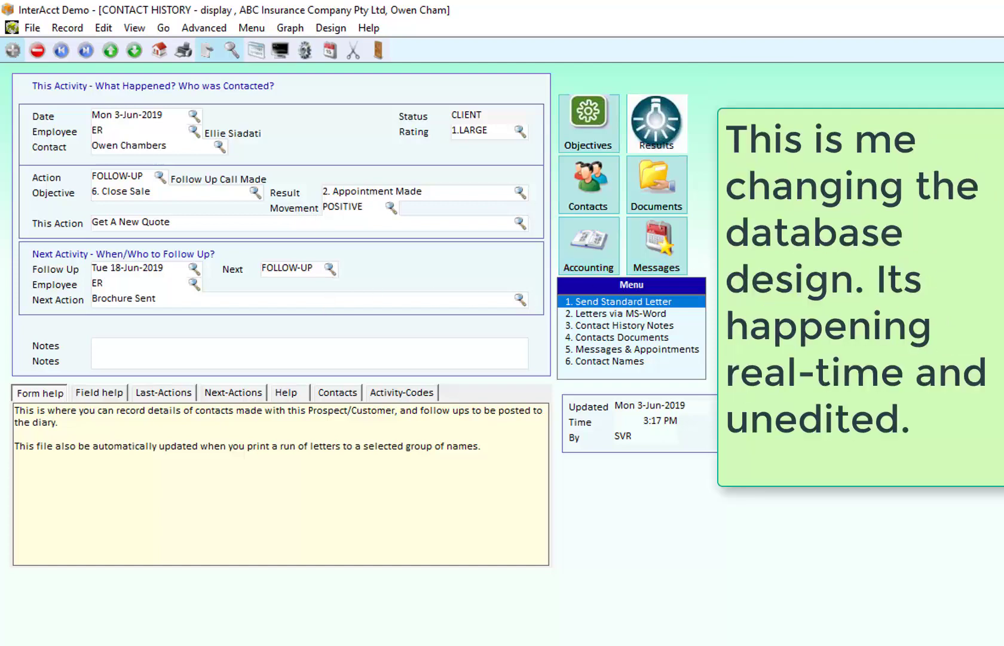
Step: In Field Design Attributes, set the Movement field's Display? to N and return to the record
{"action": "key", "text": "Down"}
{"action": "key", "text": "Return"}
{"action": "left_click", "coordinate": [282, 339]}
{"action": "key", "text": "Return"}
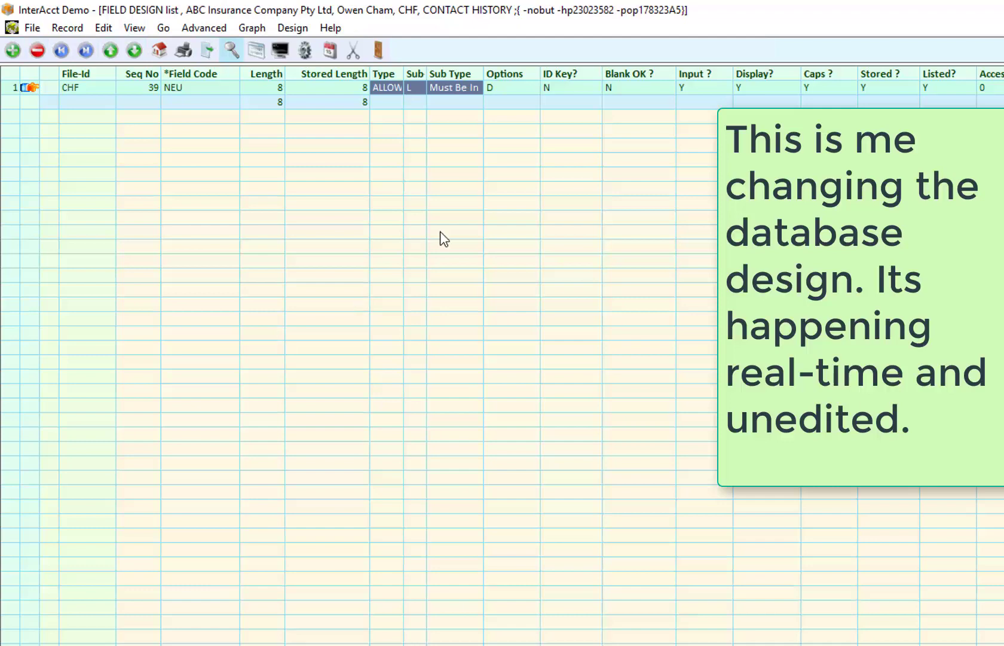
{"action": "left_click", "coordinate": [753, 88]}
{"action": "key", "text": "Return"}
{"action": "key", "text": "Escape"}
{"action": "key", "text": "Escape"}
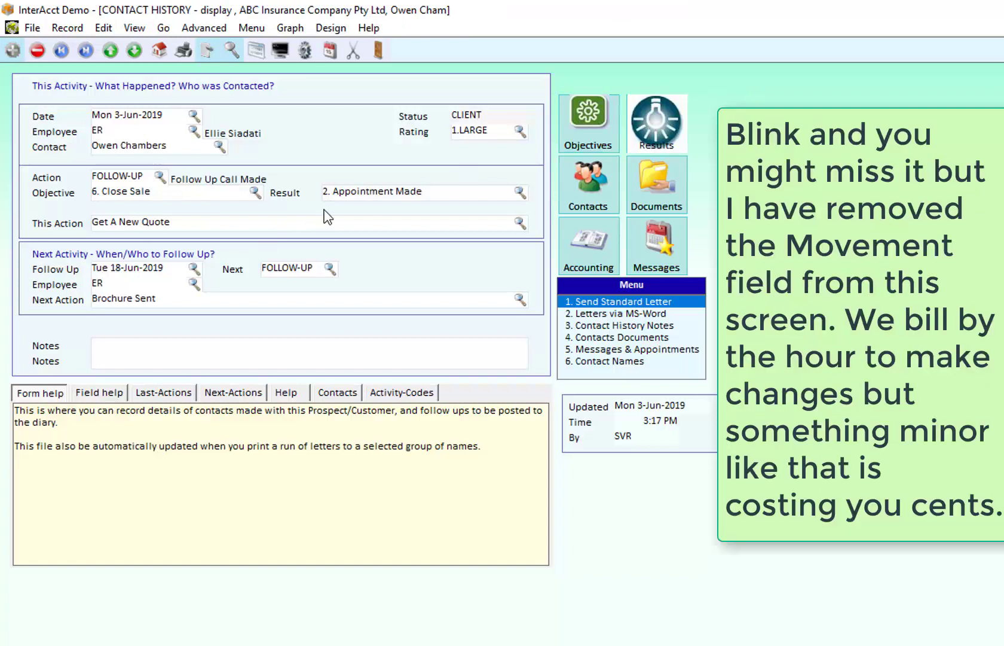